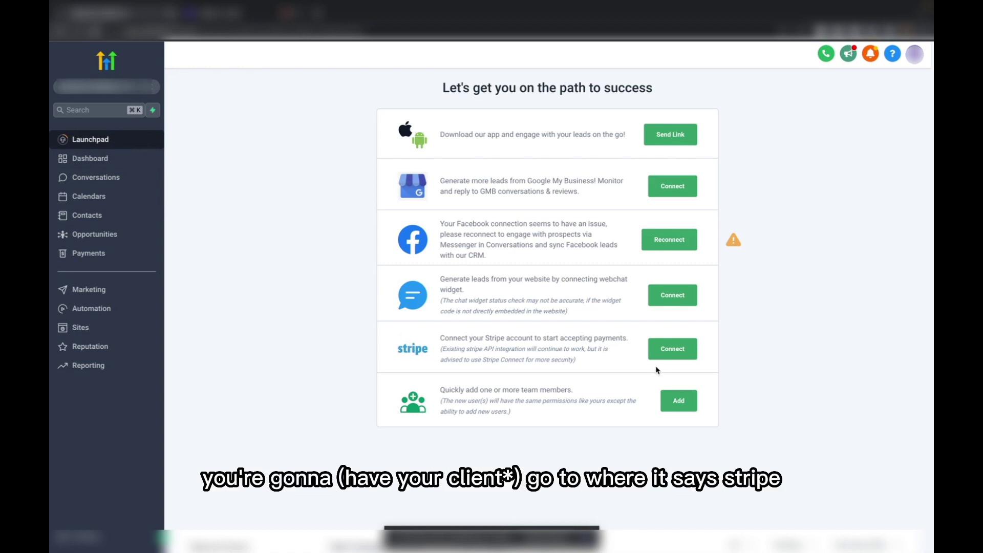
# Connect the Stripe account from the Launchpad Stripe row and confirm the Congratulations message.
pyautogui.click(670, 353)
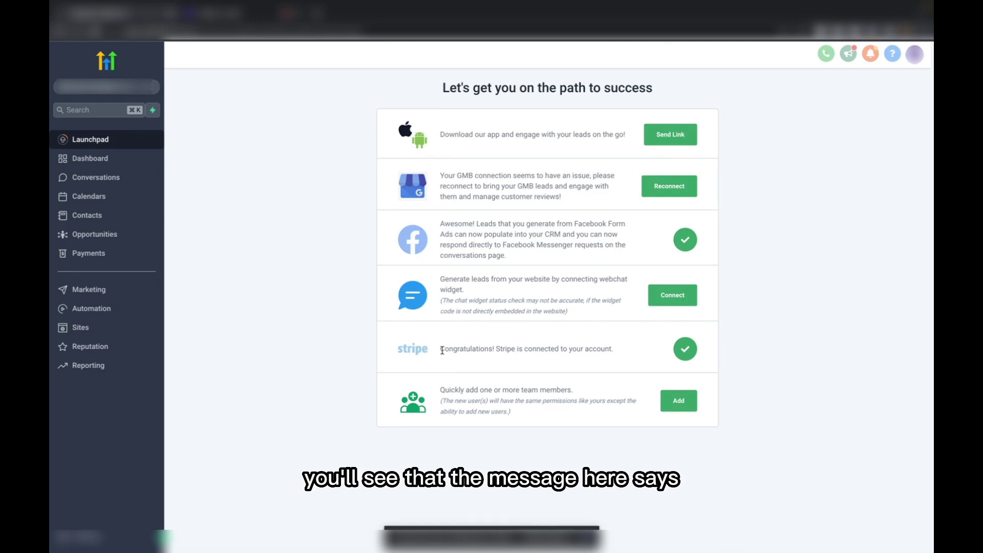
pyautogui.moveTo(441, 349); pyautogui.dragTo(609, 347)
pyautogui.click(457, 352)
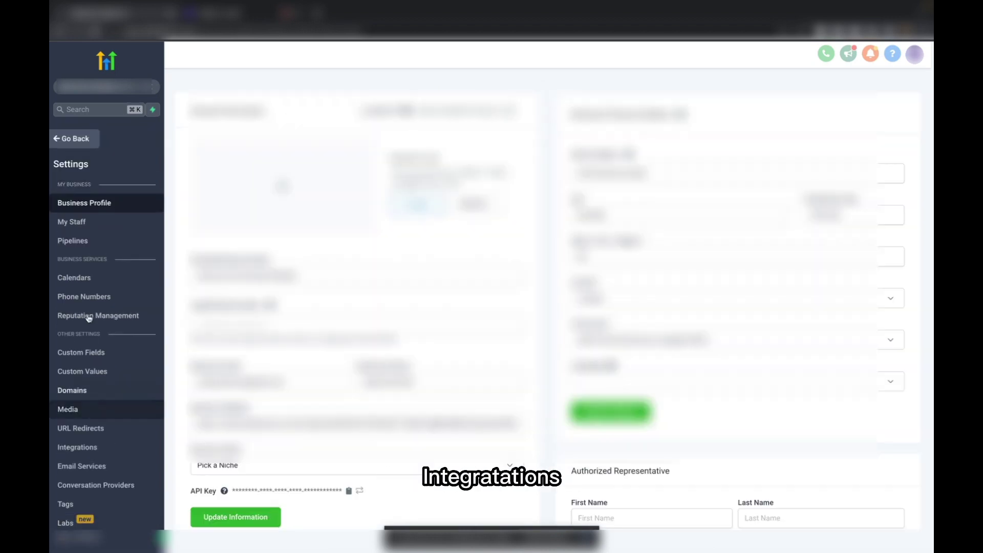
# In Settings > Integrations, verify Stripe live and test modes are enabled and review Google Pay/Apple Pay.
pyautogui.click(85, 447)
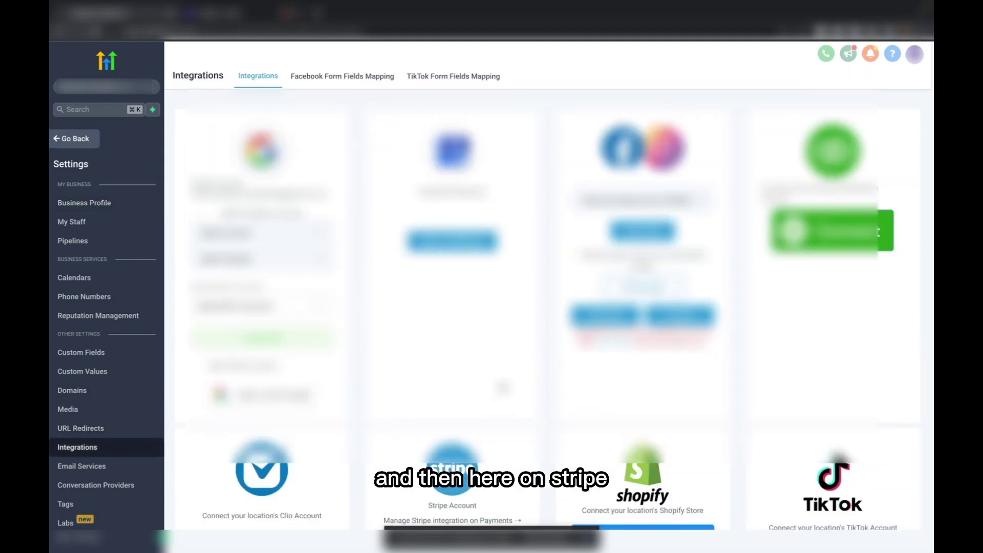
pyautogui.scroll(-2, 459, 461)
pyautogui.click(453, 490)
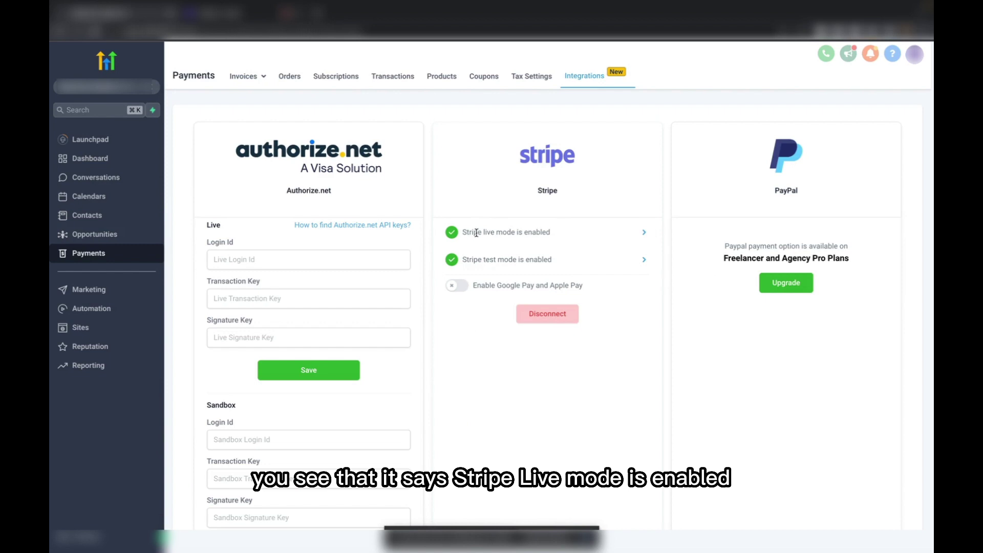
pyautogui.moveTo(476, 233); pyautogui.dragTo(553, 233)
pyautogui.moveTo(475, 260); pyautogui.dragTo(560, 260)
pyautogui.click(520, 292)
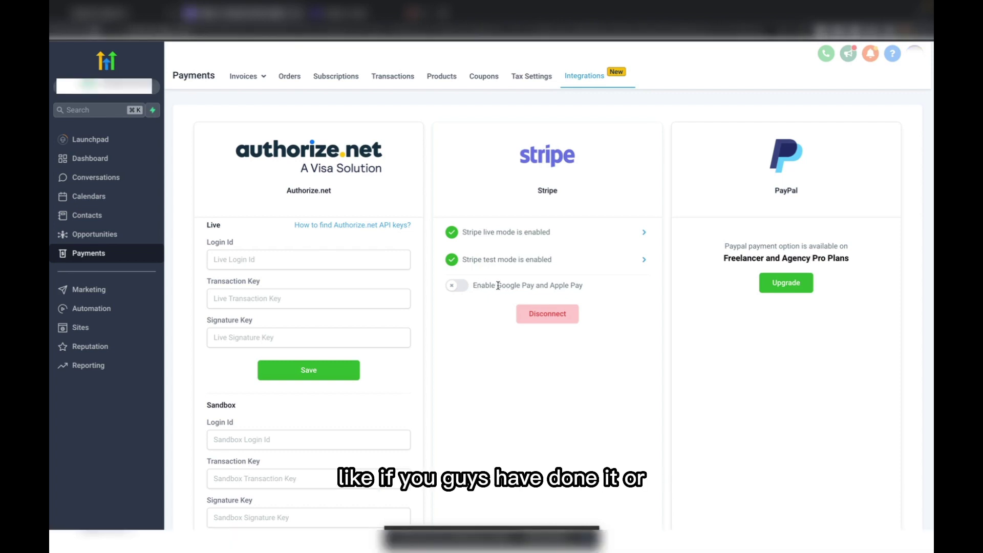
pyautogui.doubleClick(496, 285)
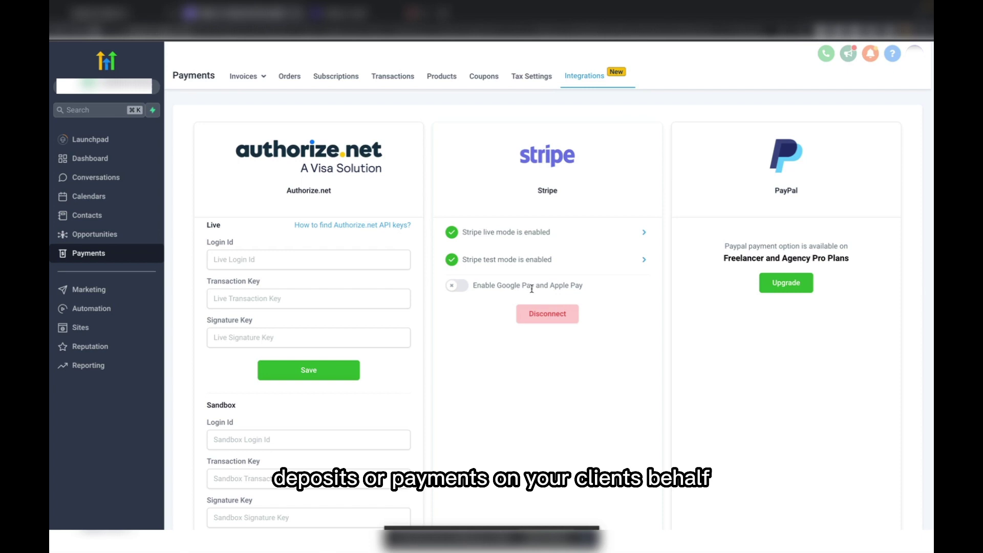
pyautogui.moveTo(502, 285); pyautogui.dragTo(617, 285)
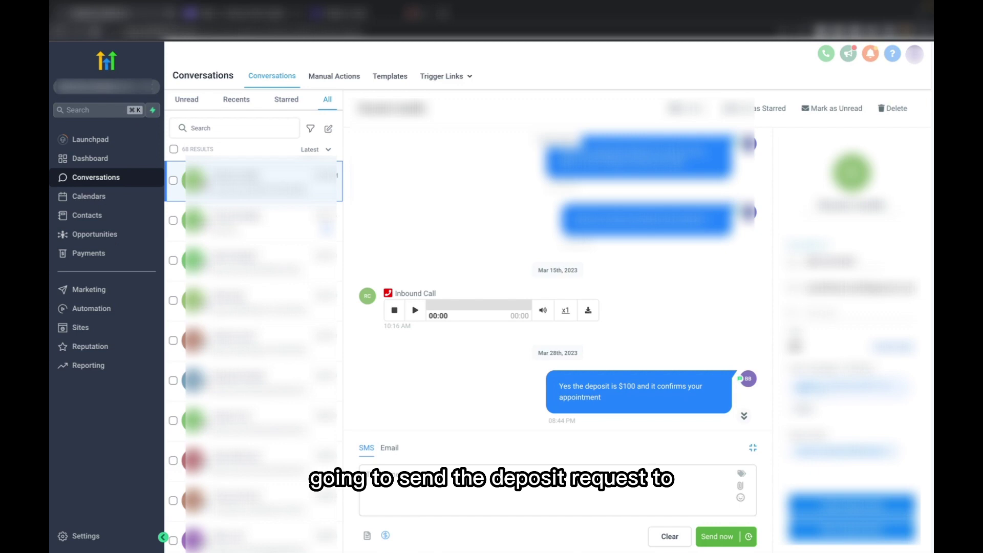
# Request a 100 'Deposit' payment due March 29, copying the link and marking it sent.
pyautogui.click(386, 536)
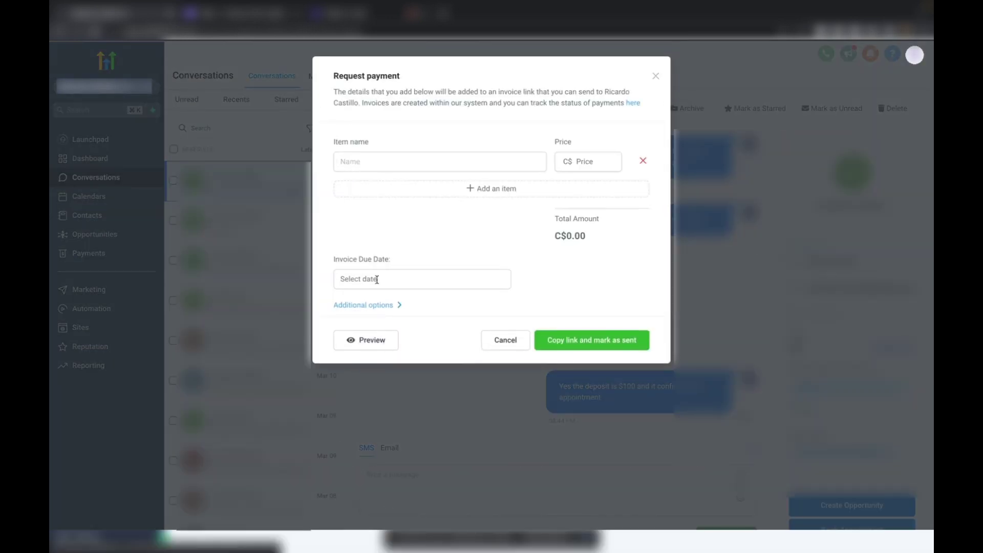
pyautogui.click(367, 159)
pyautogui.write('Deposit')
pyautogui.click(588, 160)
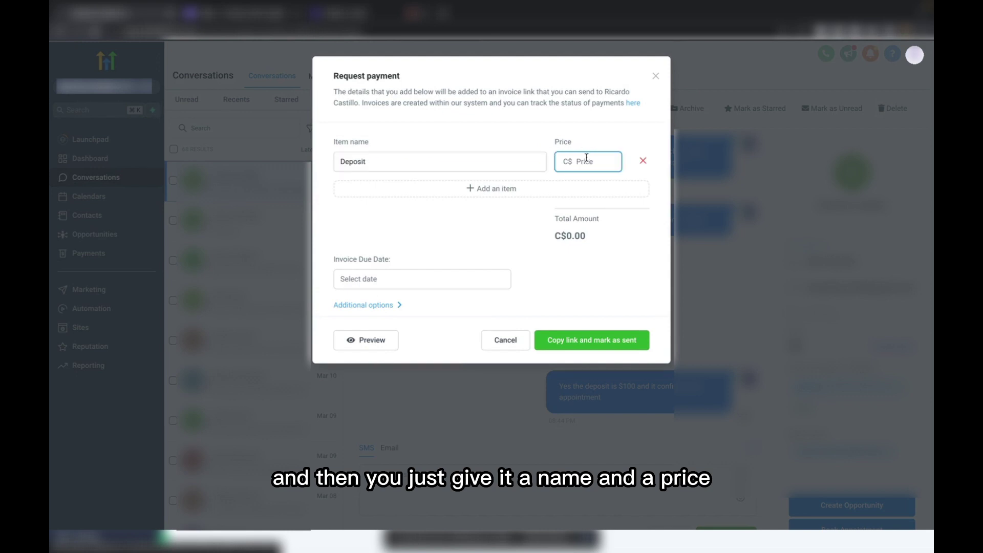
pyautogui.write('100')
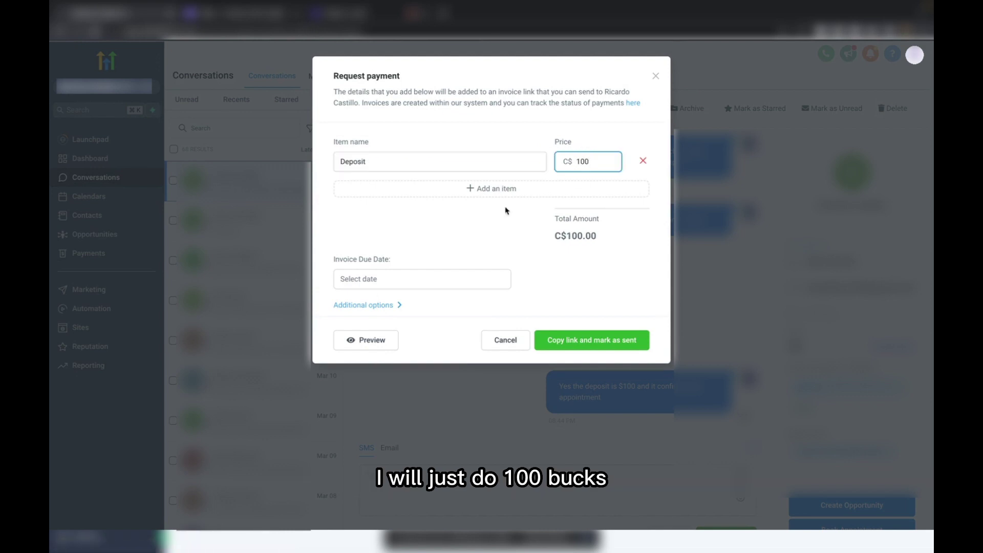
pyautogui.click(371, 274)
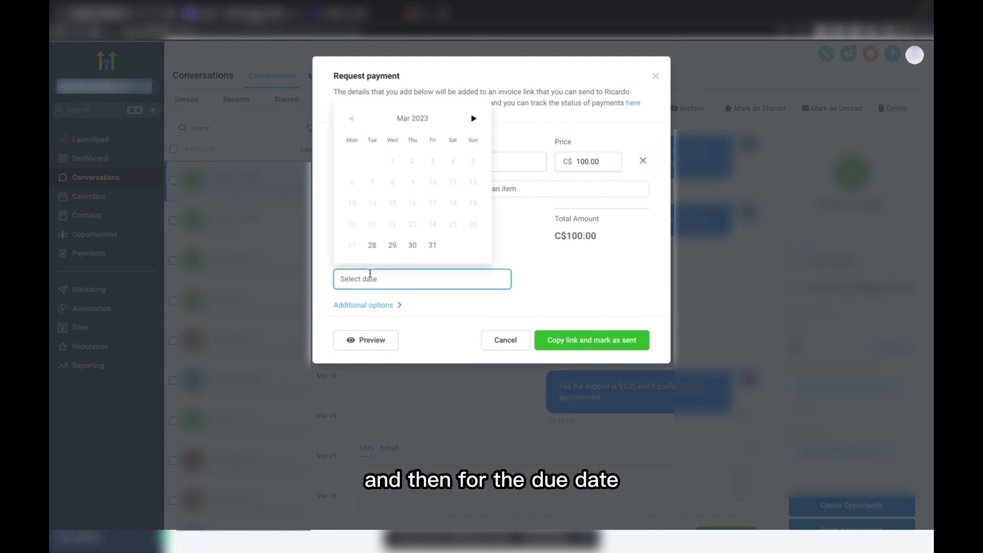
pyautogui.click(393, 246)
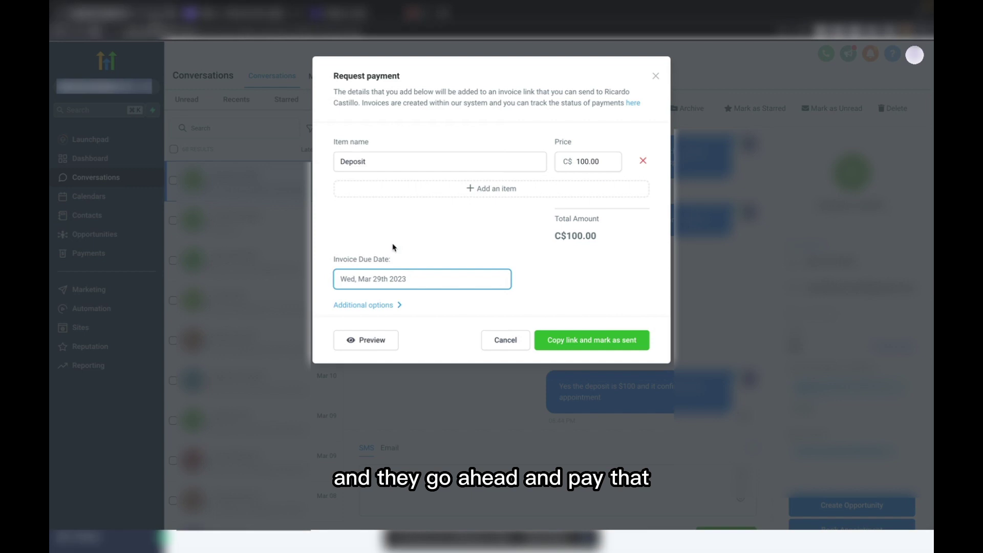
pyautogui.click(577, 340)
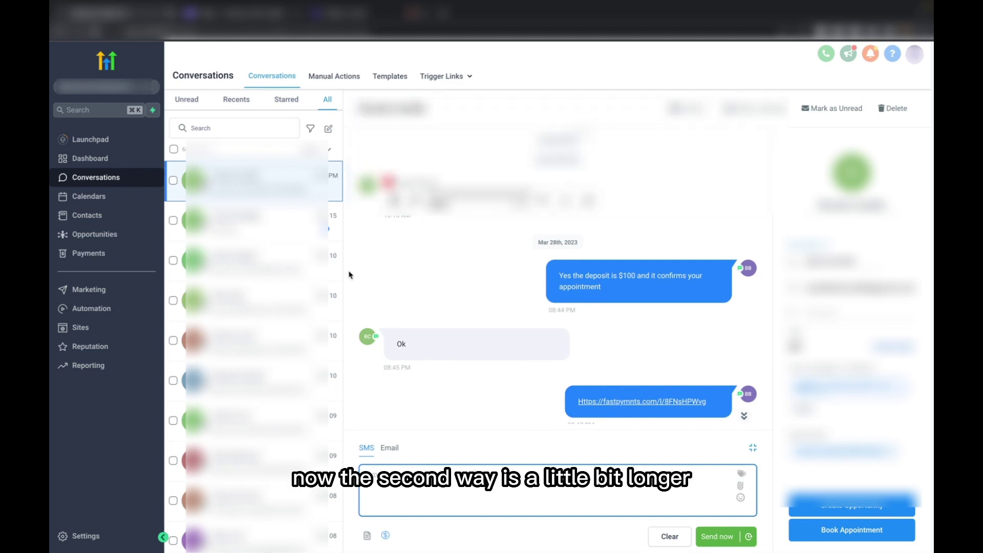
# Create a new invoice from Payments billed to the test client.
pyautogui.click(85, 255)
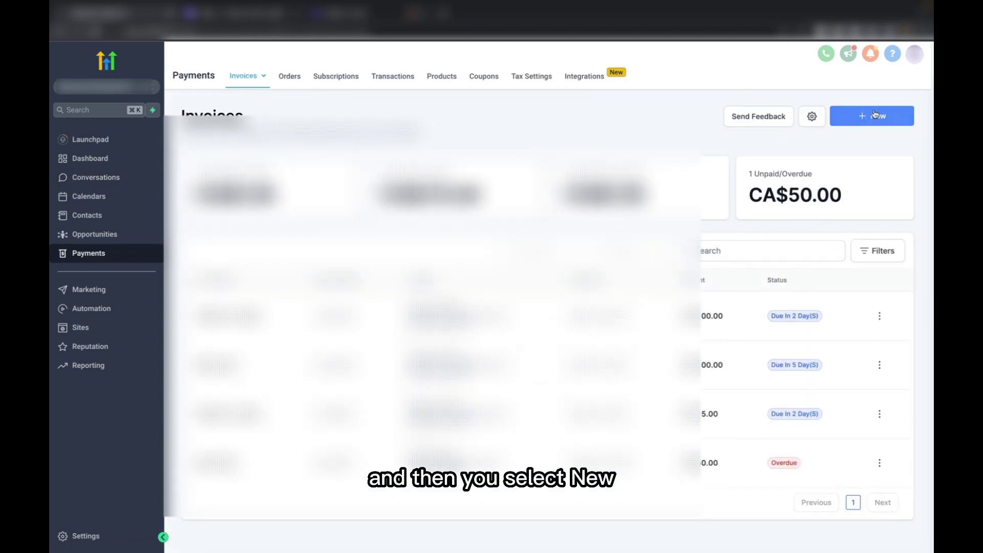
pyautogui.click(876, 115)
pyautogui.click(779, 145)
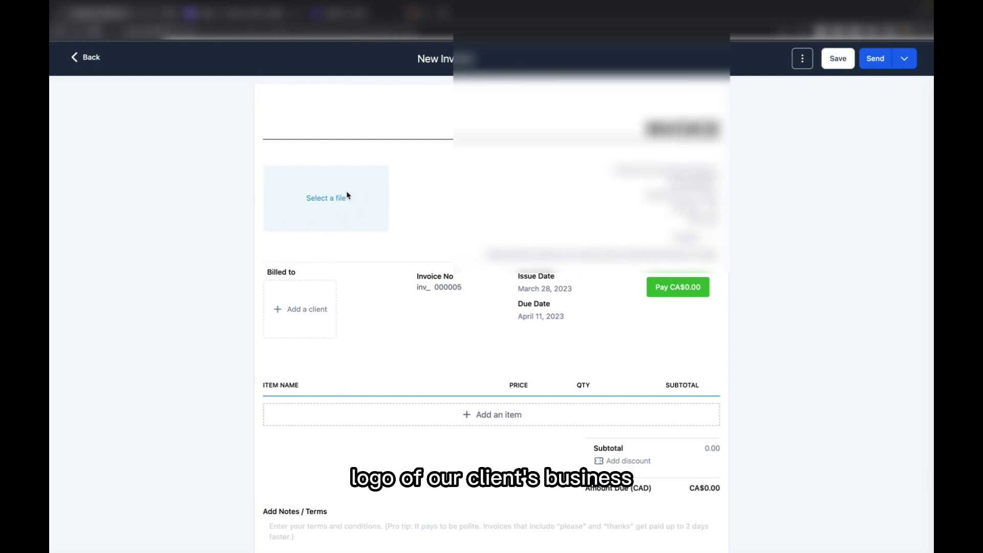
pyautogui.click(291, 310)
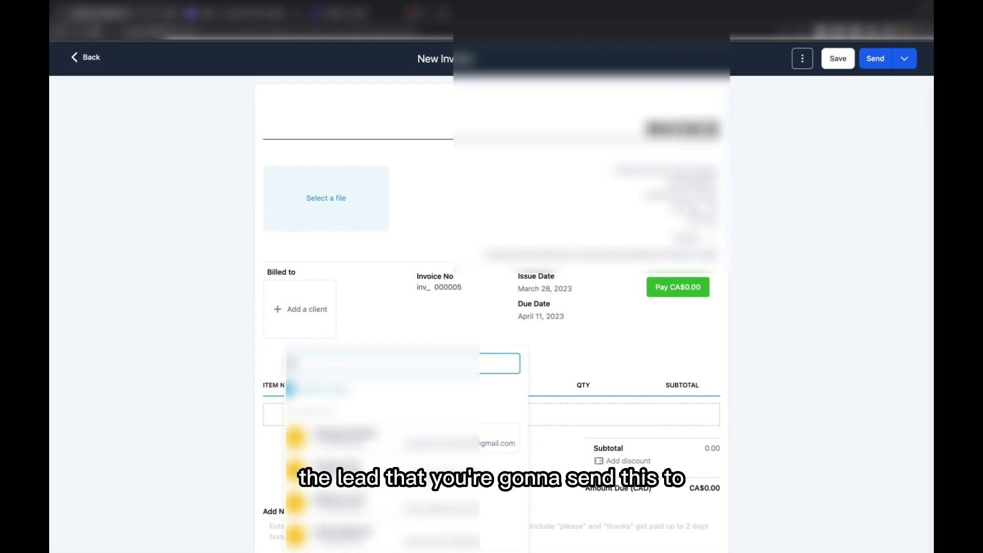
pyautogui.write('test')
pyautogui.click(348, 437)
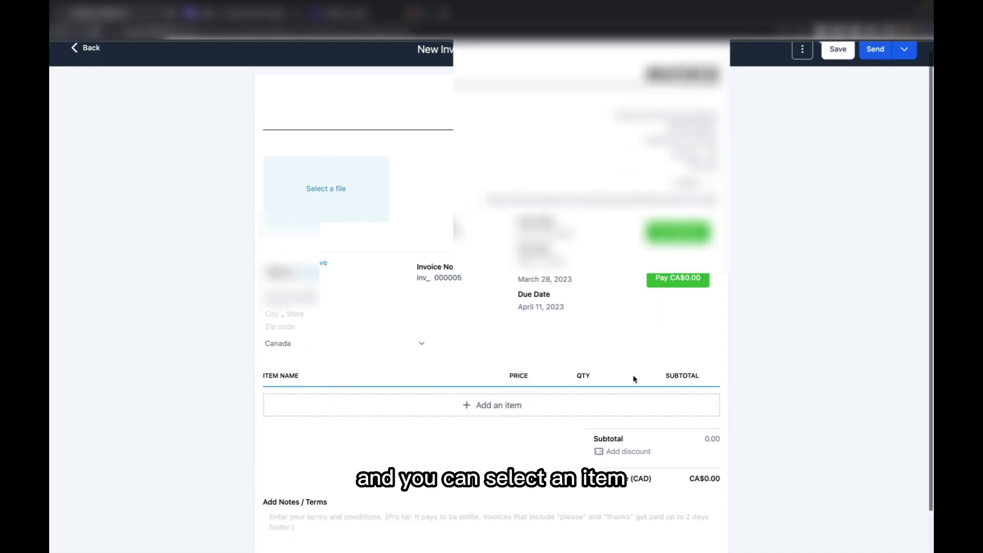
# Add a line item, browse the saved products list, then close it for a new item.
pyautogui.scroll(-1, 563, 369)
pyautogui.click(505, 360)
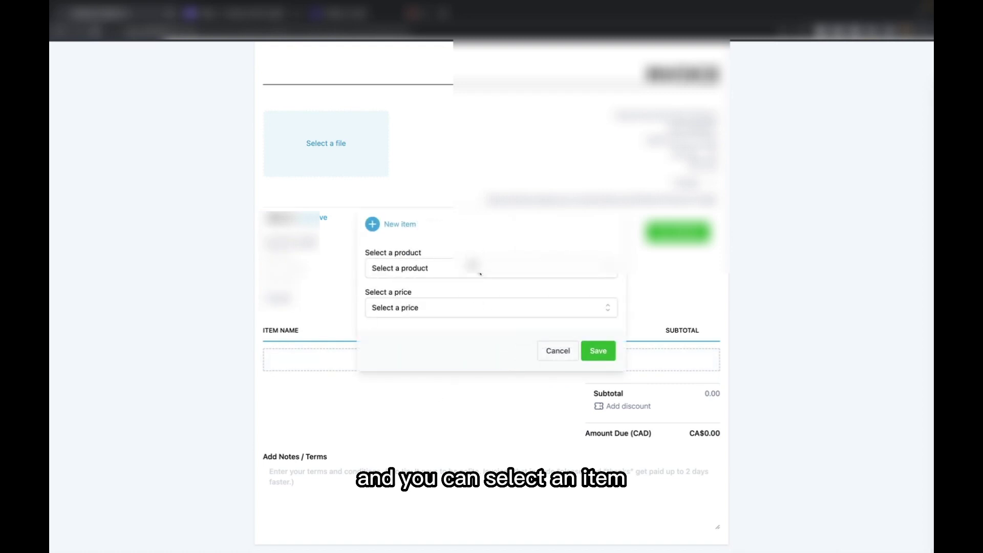
pyautogui.click(453, 266)
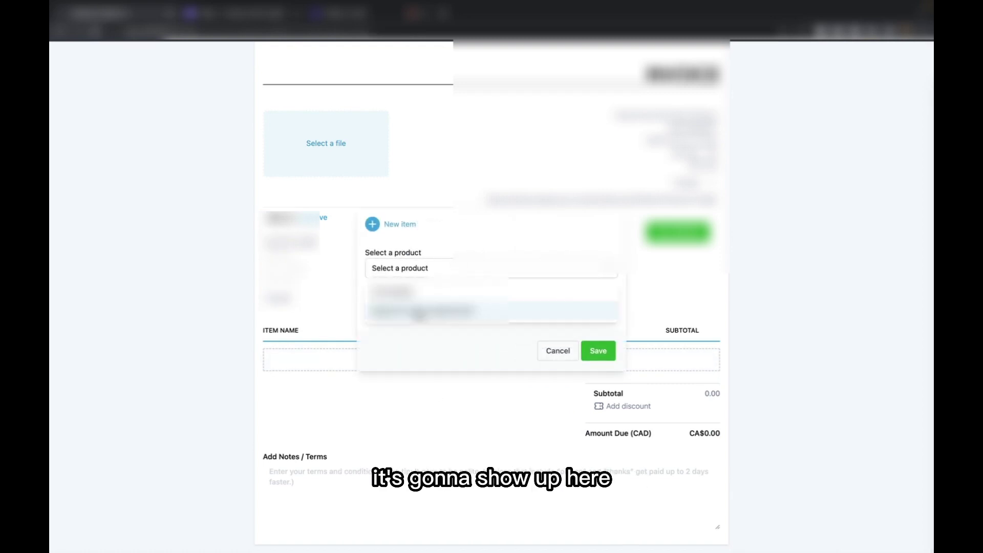
pyautogui.click(410, 242)
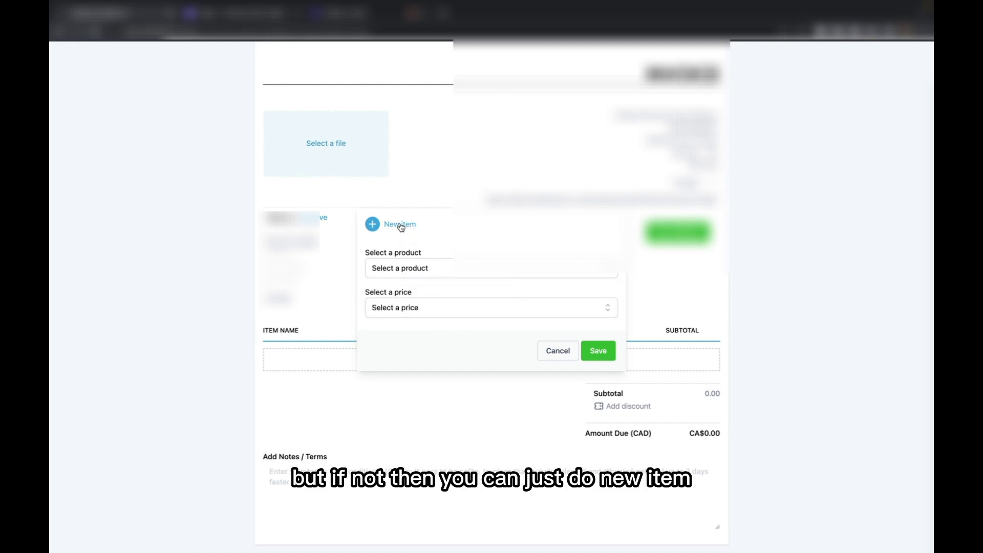
pyautogui.click(400, 225)
# Create a 'Depositr for X' service item priced in CAD and save it for later use.
pyautogui.write('Deposit')
pyautogui.press('BackSpace')
pyautogui.press('BackSpace')
pyautogui.press('BackSpace')
pyautogui.press('BackSpace')
pyautogui.press('BackSpace')
pyautogui.press('BackSpace')
pyautogui.press('BackSpace')
pyautogui.write('Depositr for X')
pyautogui.click(395, 330)
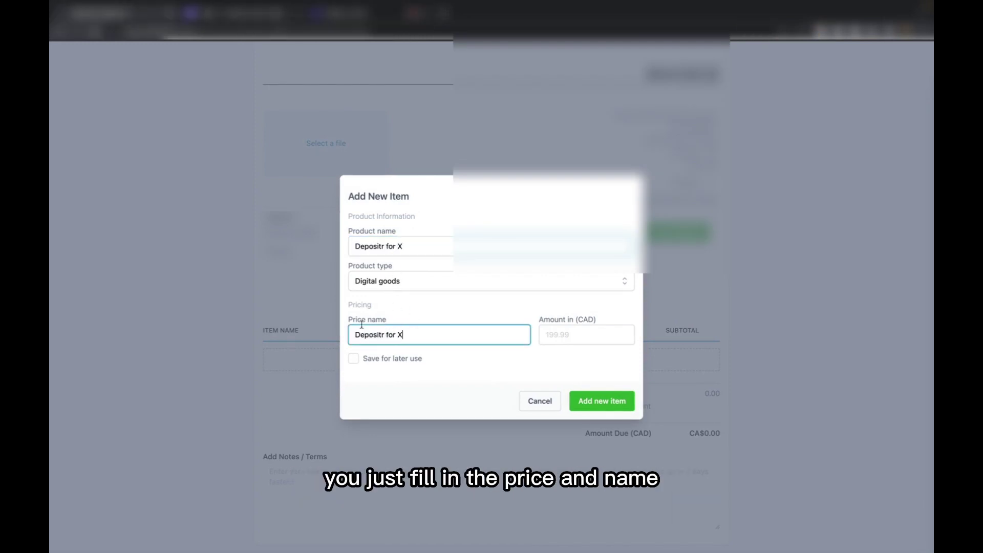
pyautogui.click(384, 286)
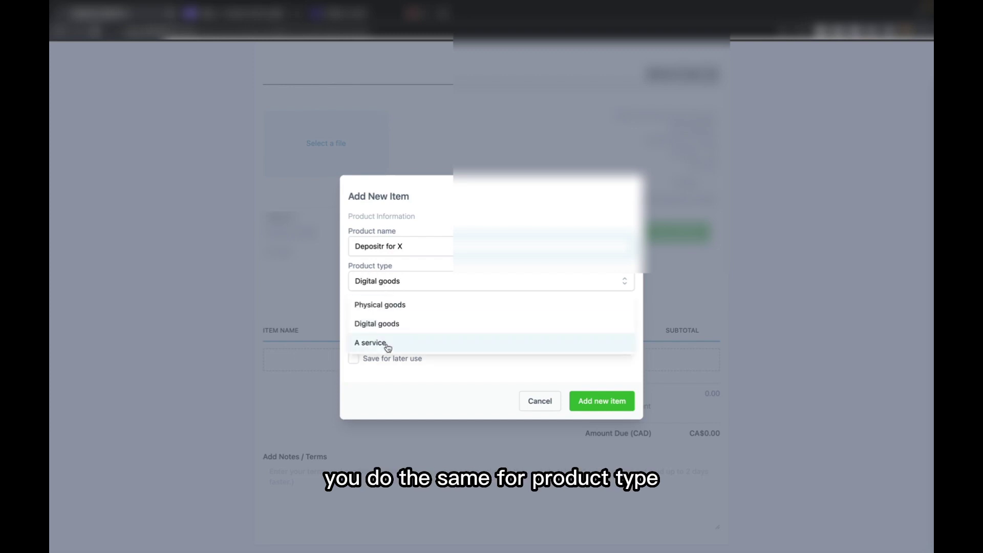
pyautogui.click(388, 343)
pyautogui.click(553, 335)
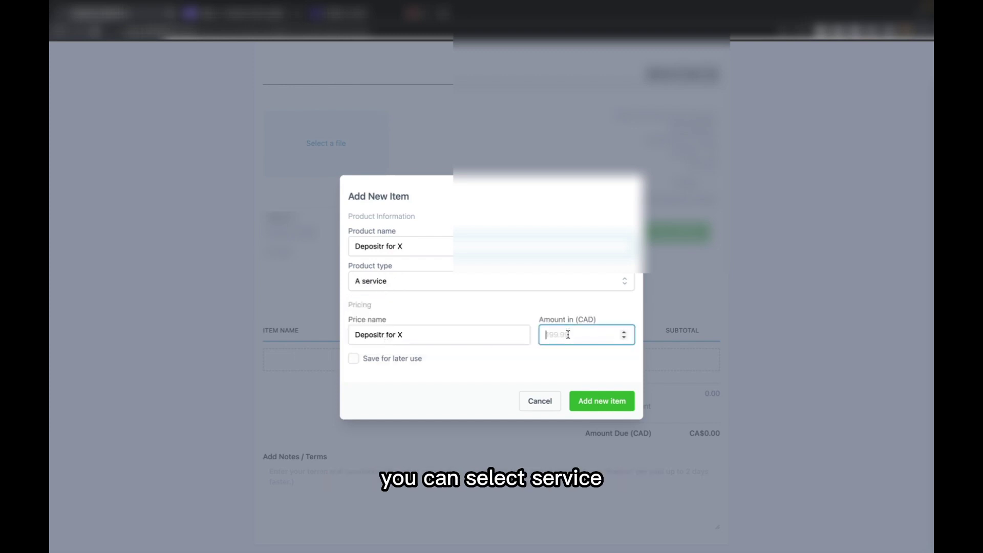
pyautogui.write('100')
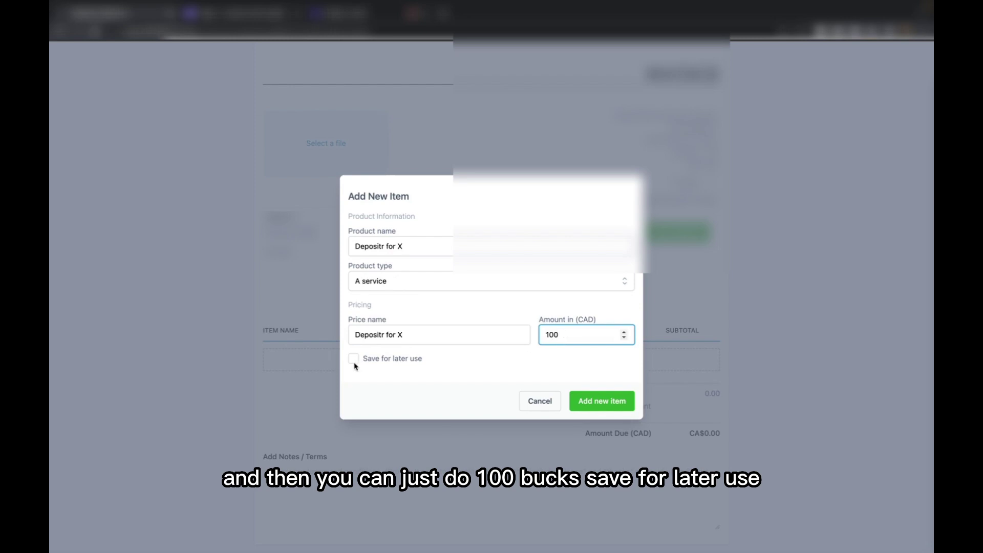
pyautogui.click(354, 358)
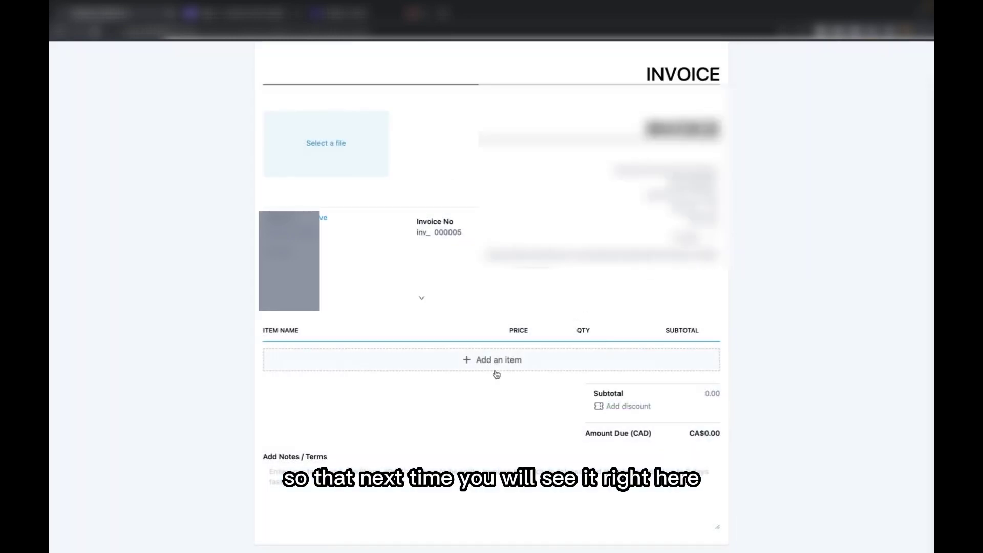
# Add a Consultation line item to the invoice from the saved products.
pyautogui.click(496, 365)
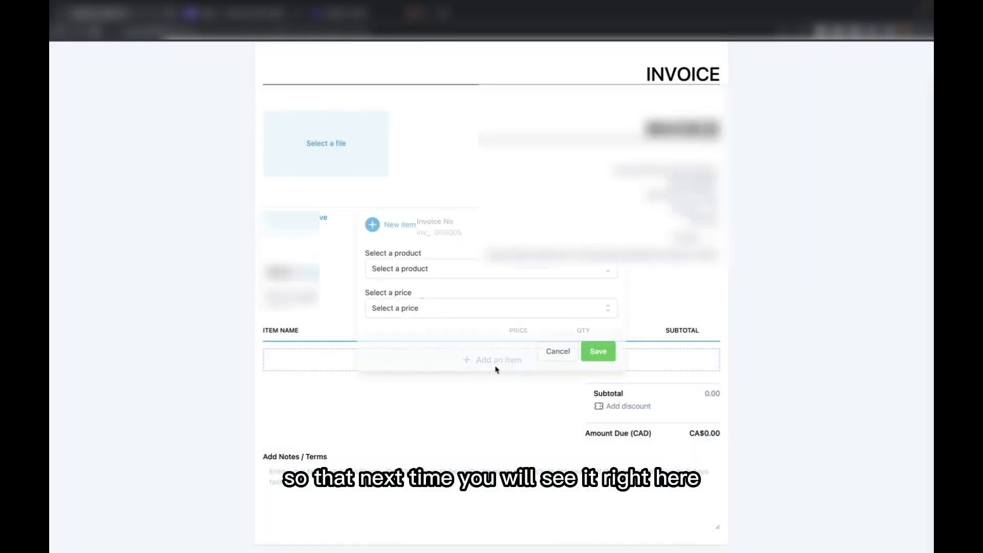
pyautogui.click(435, 279)
pyautogui.click(397, 291)
pyautogui.click(604, 352)
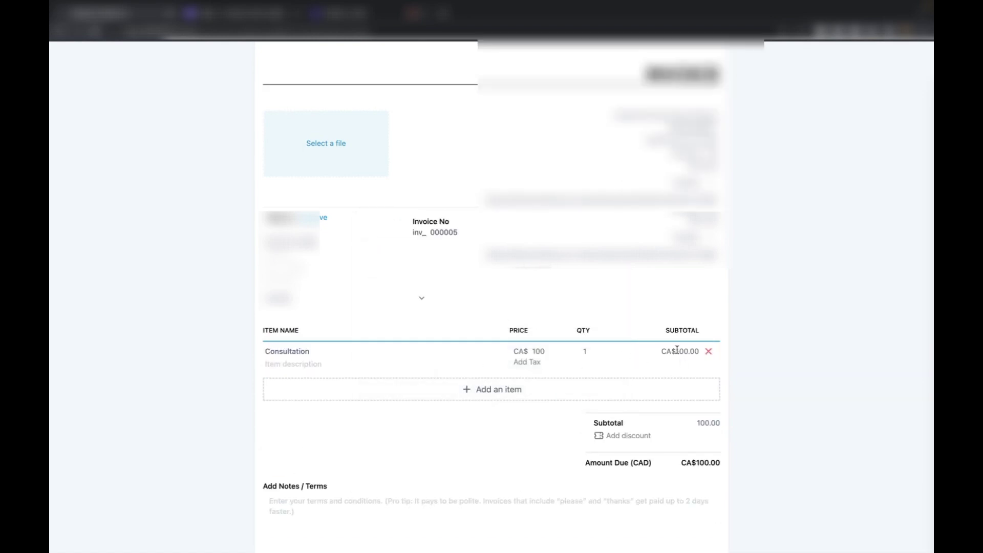
# Keep the issue date at March 28 and set the due date to April 1, 2023.
pyautogui.scroll(2, 295, 387)
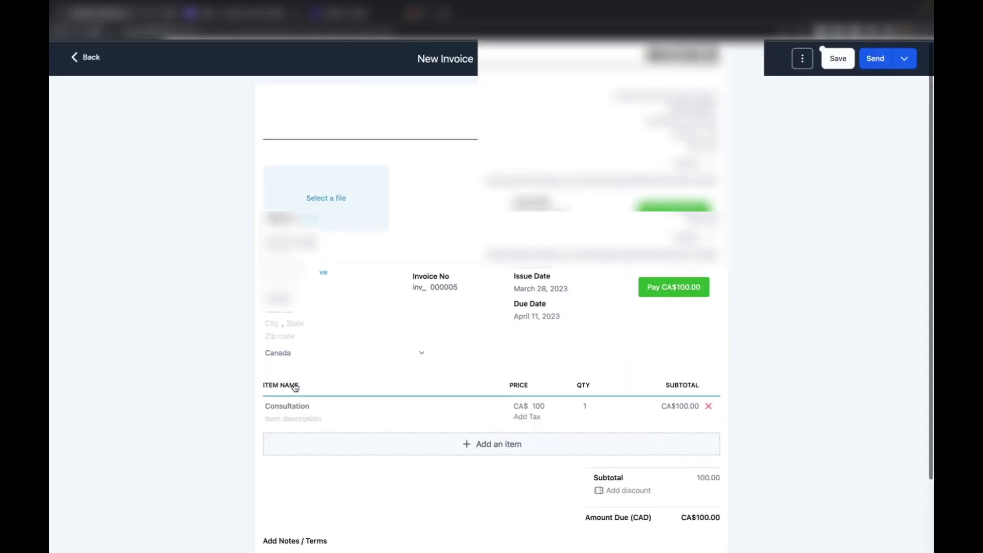
pyautogui.click(540, 288)
pyautogui.click(549, 429)
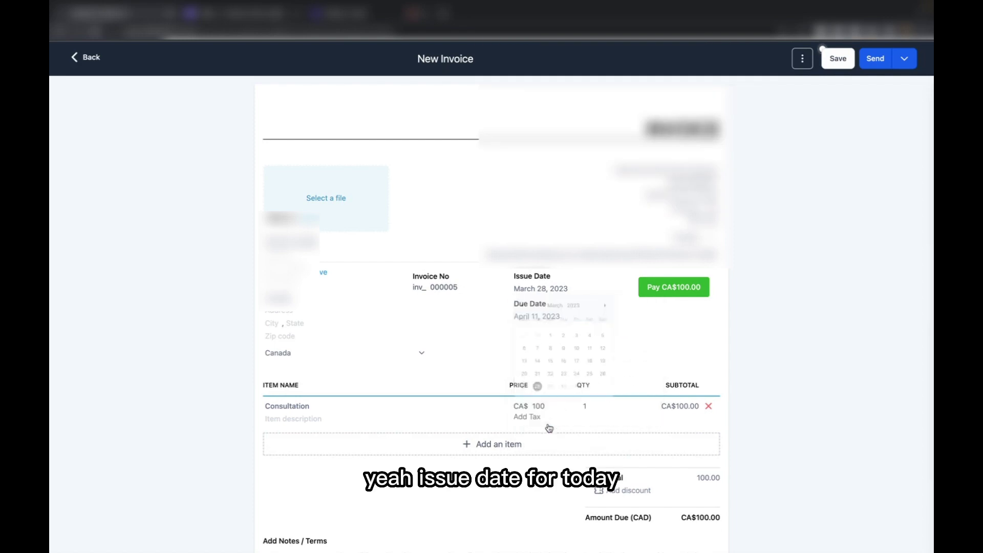
pyautogui.click(534, 318)
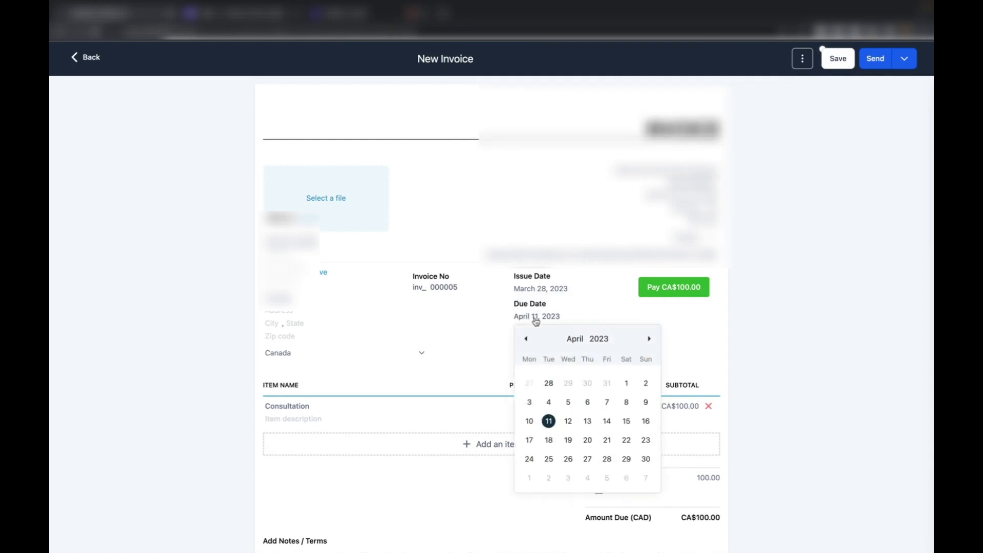
pyautogui.click(423, 353)
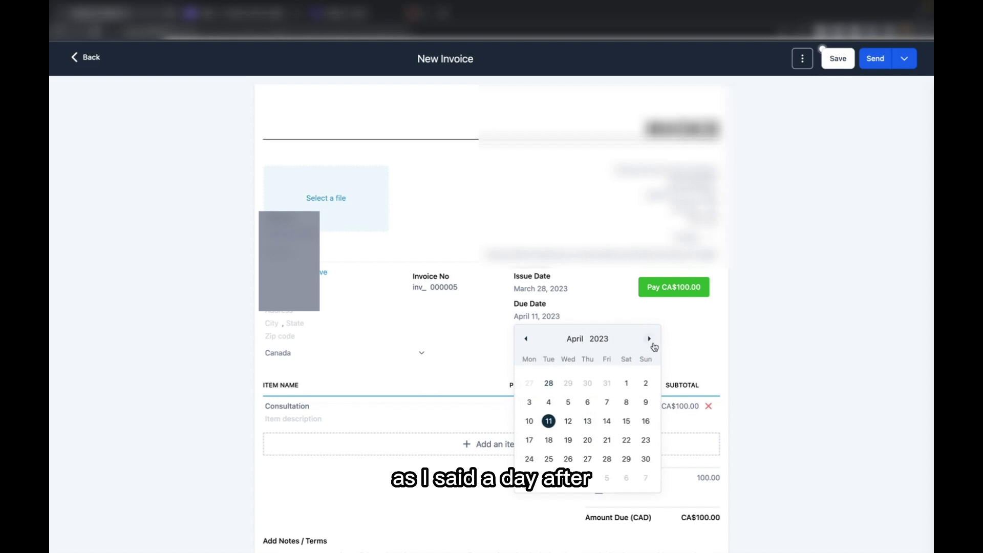
pyautogui.click(633, 385)
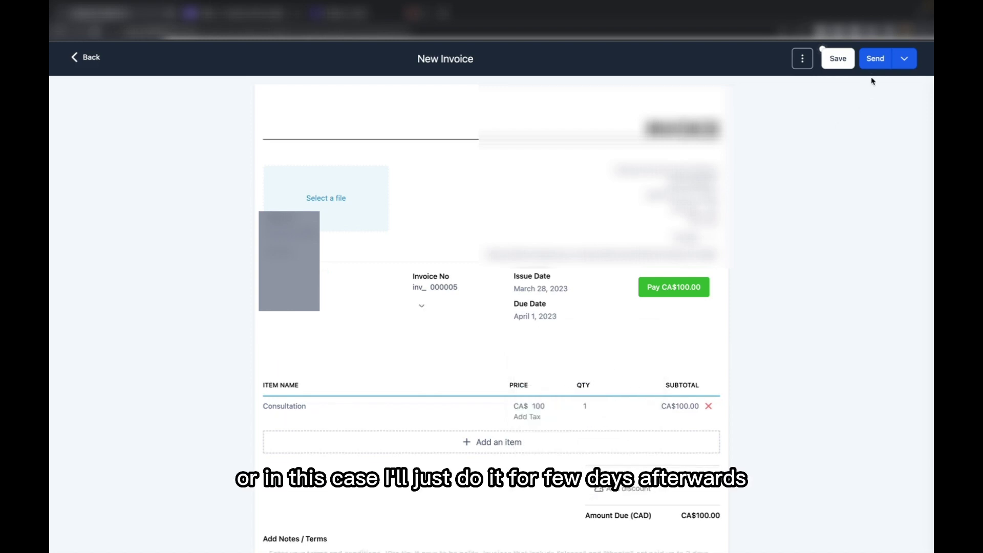
# Cancel sending the invoice and go back to the client's Conversations thread.
pyautogui.click(874, 63)
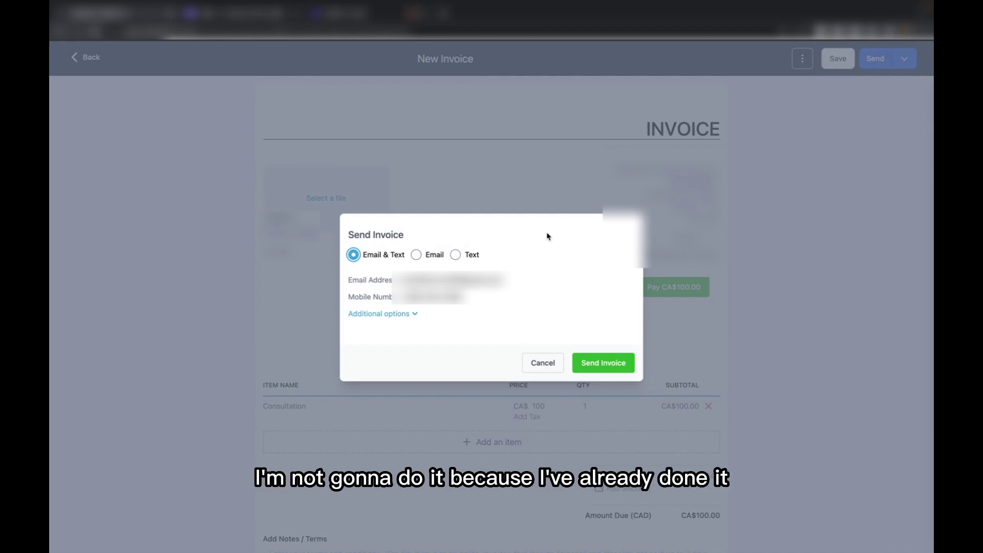
pyautogui.click(542, 364)
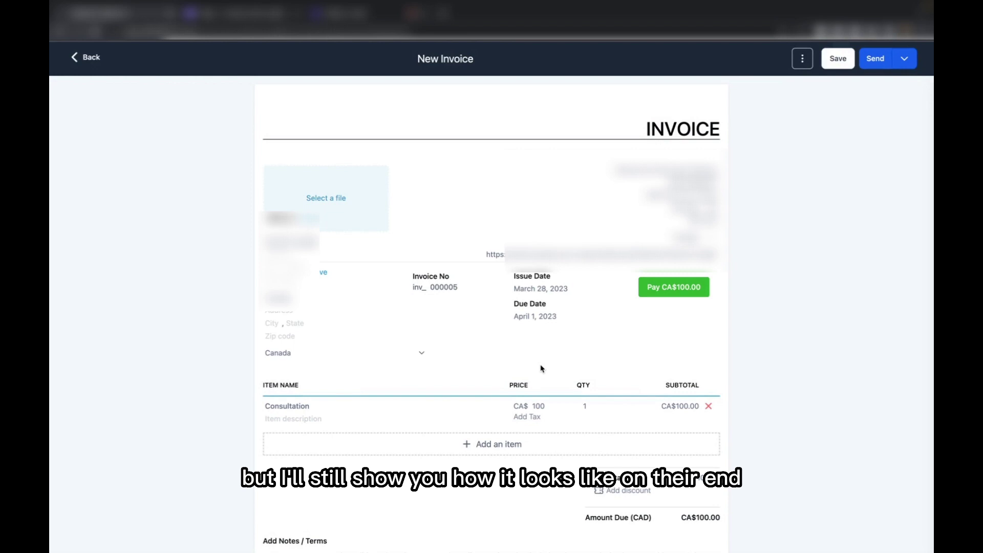
pyautogui.click(87, 57)
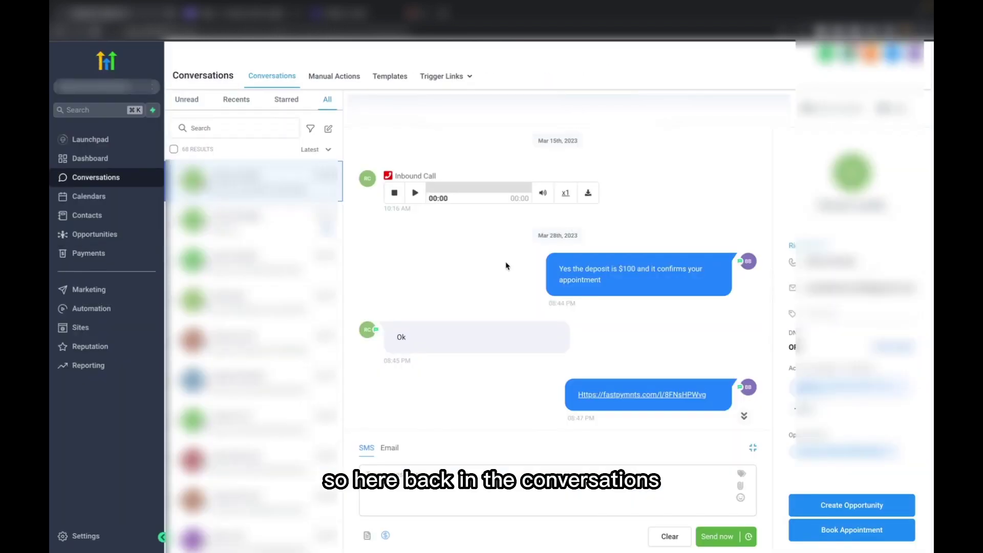